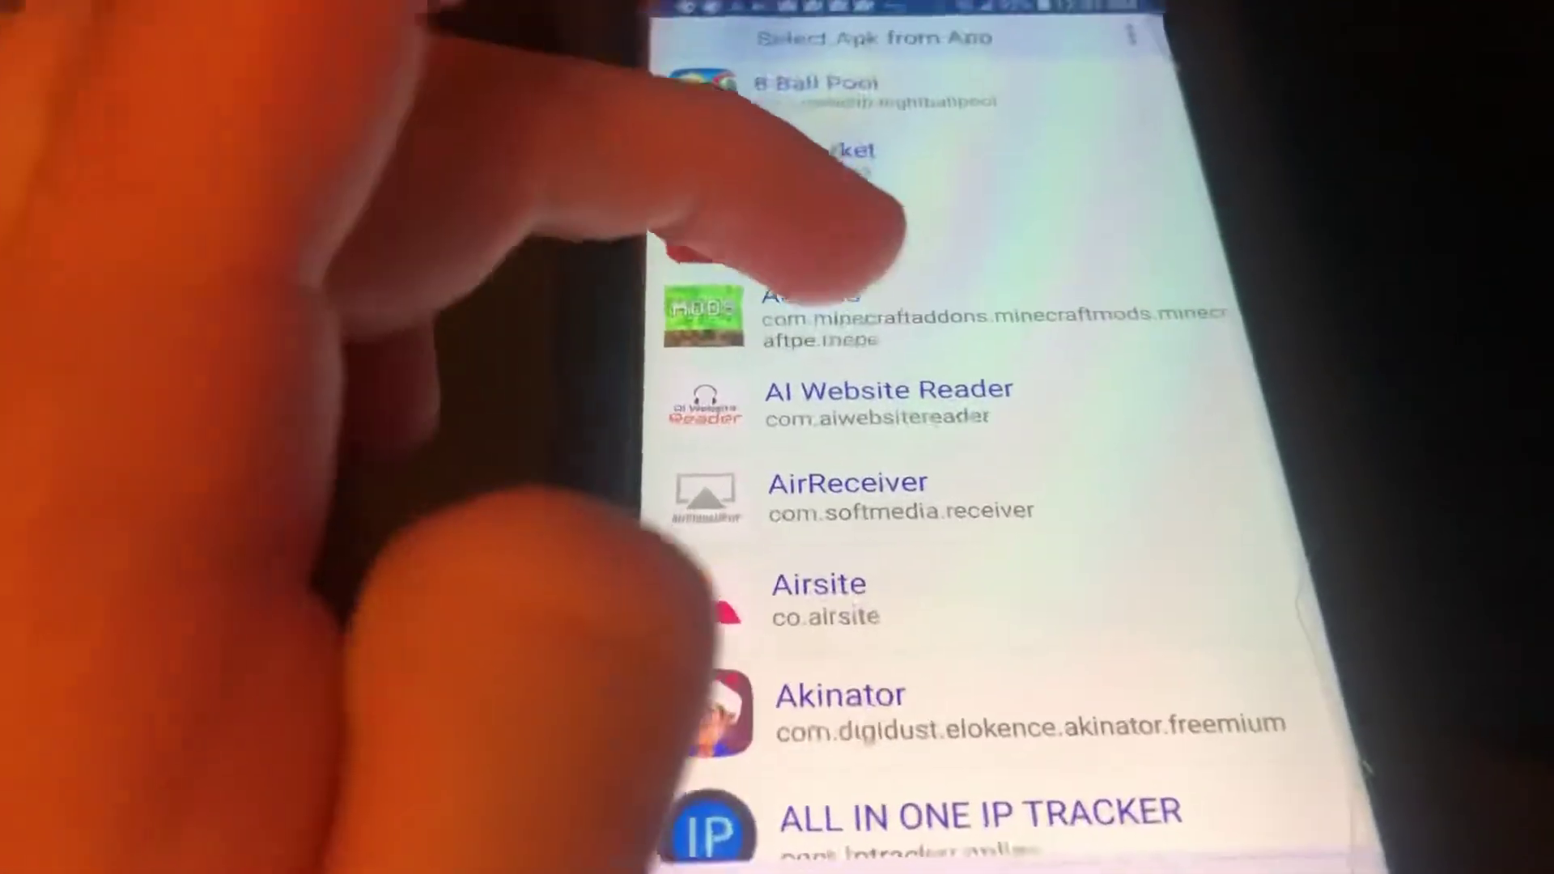
# Step: Pick the Addons app from the installed-app list to bring up its decode options
pyautogui.click(722, 224)
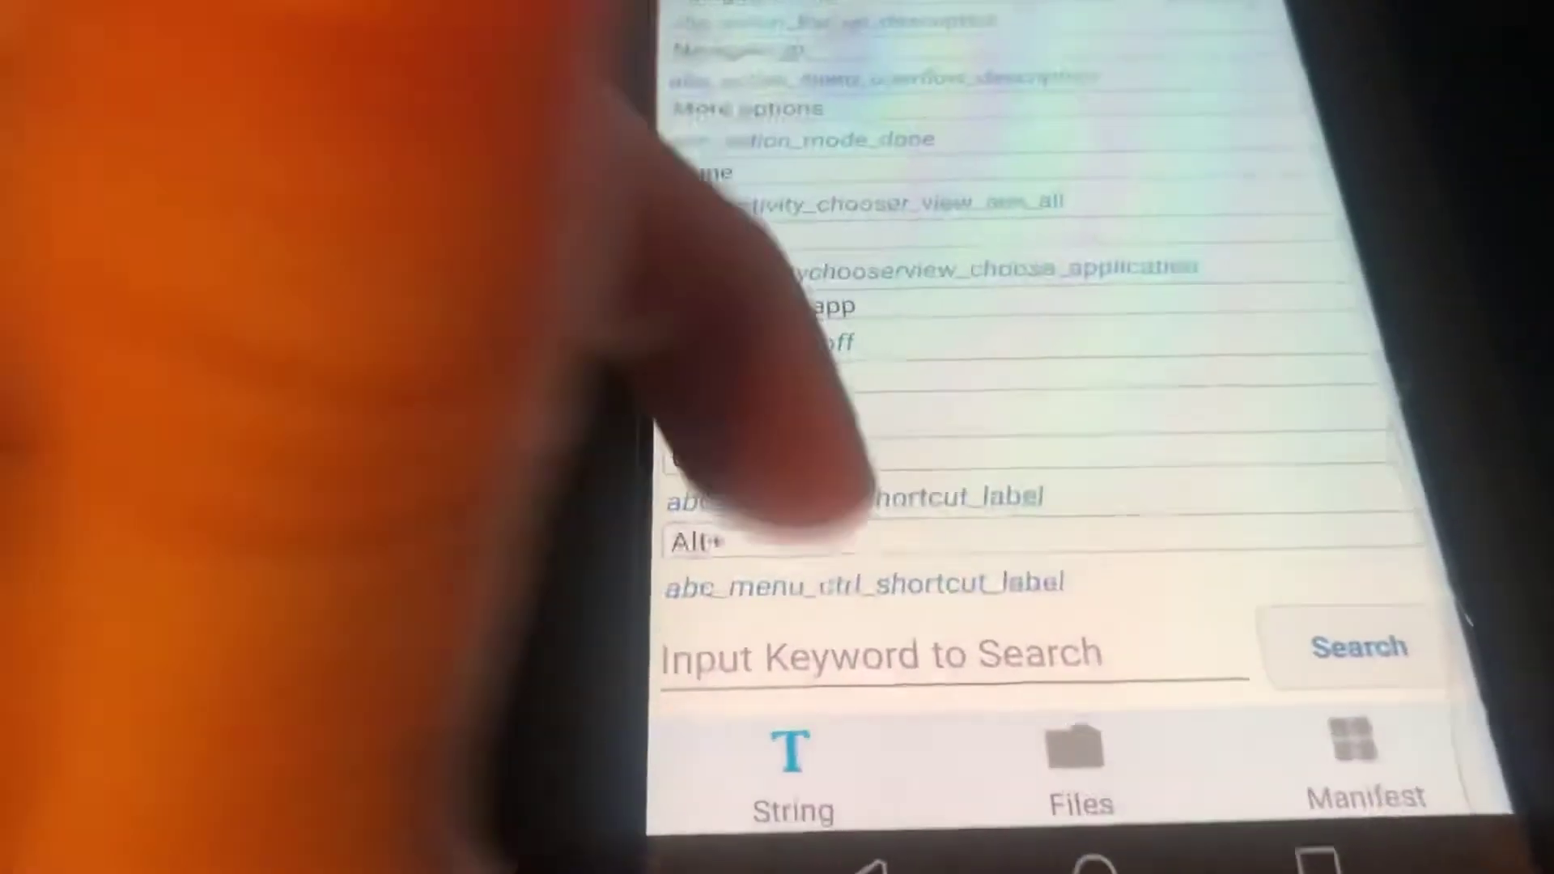
pyautogui.scroll(-3, 801, 450)
pyautogui.scroll(-5, 850, 364)
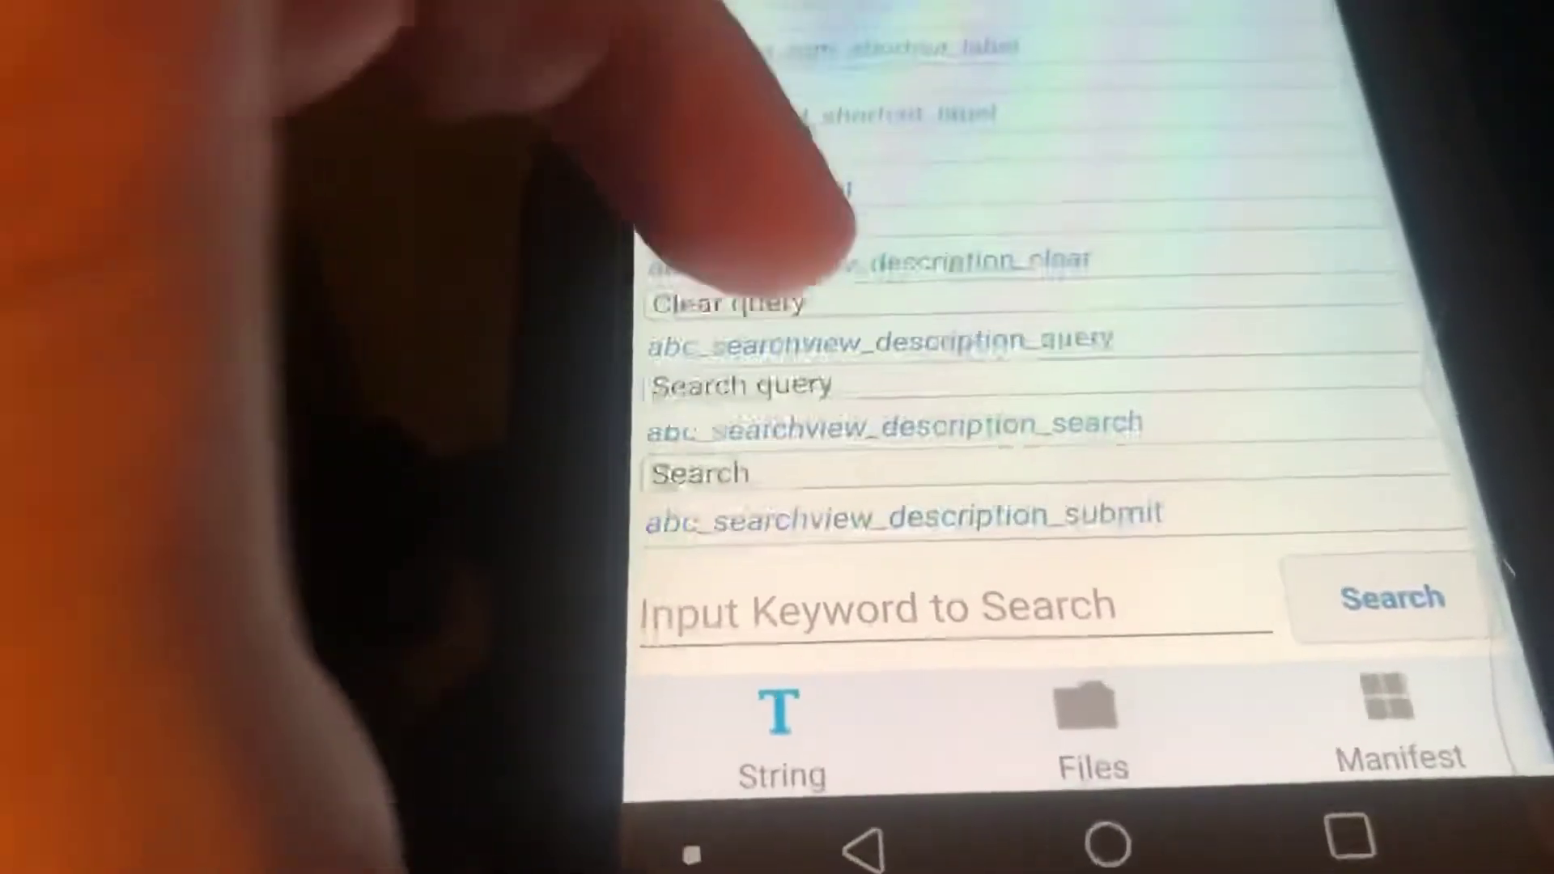
pyautogui.scroll(-3, 850, 304)
pyautogui.scroll(2, 972, 303)
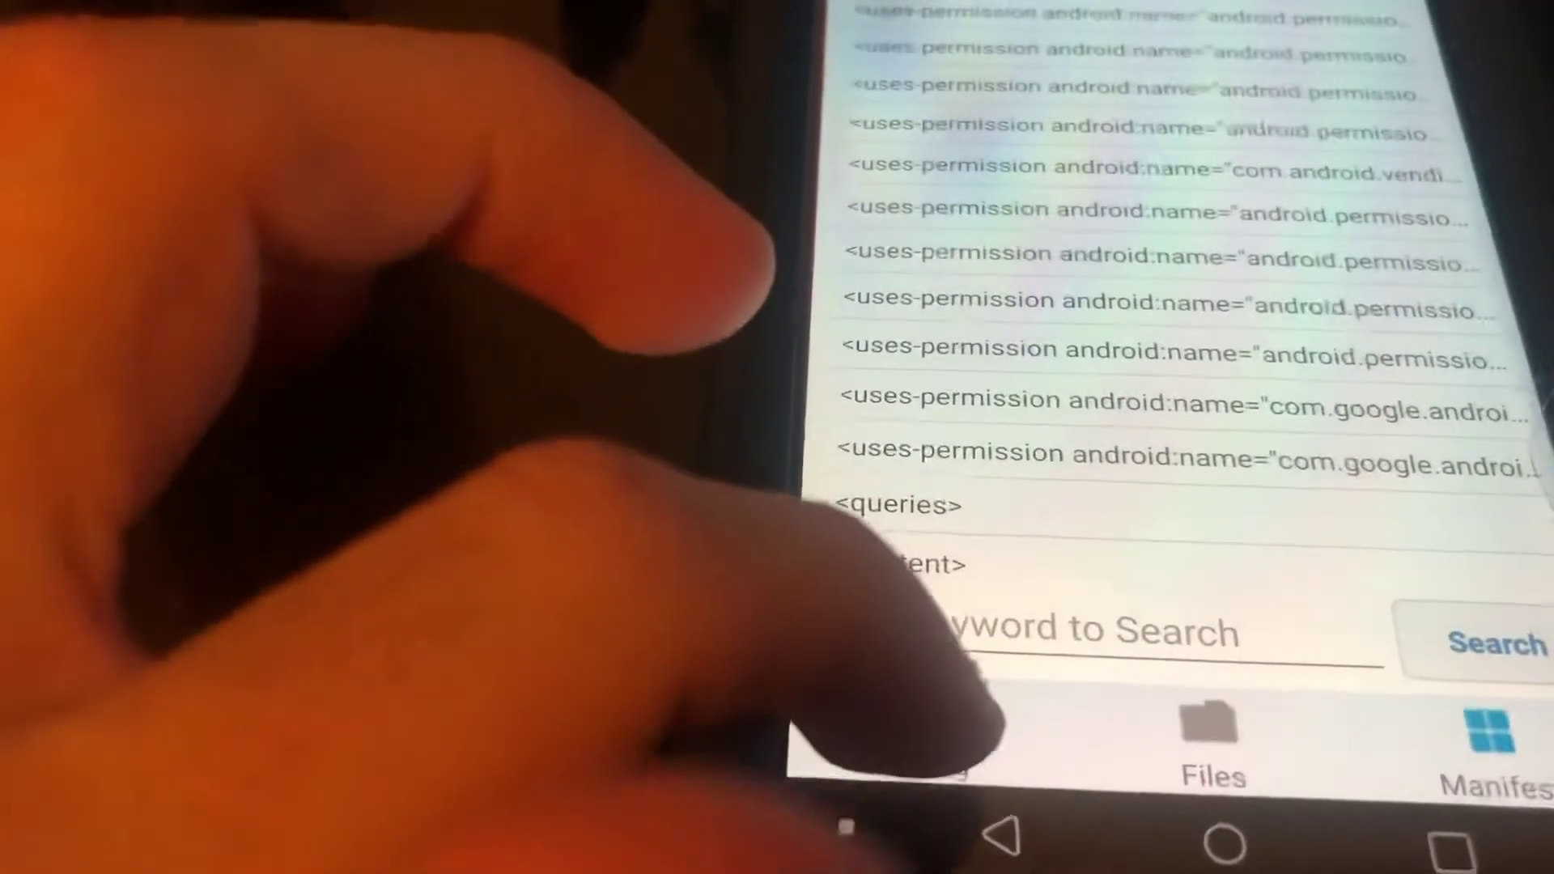
# Step: Return to the decoded Addons app's String tab after viewing its manifest permissions
pyautogui.click(941, 734)
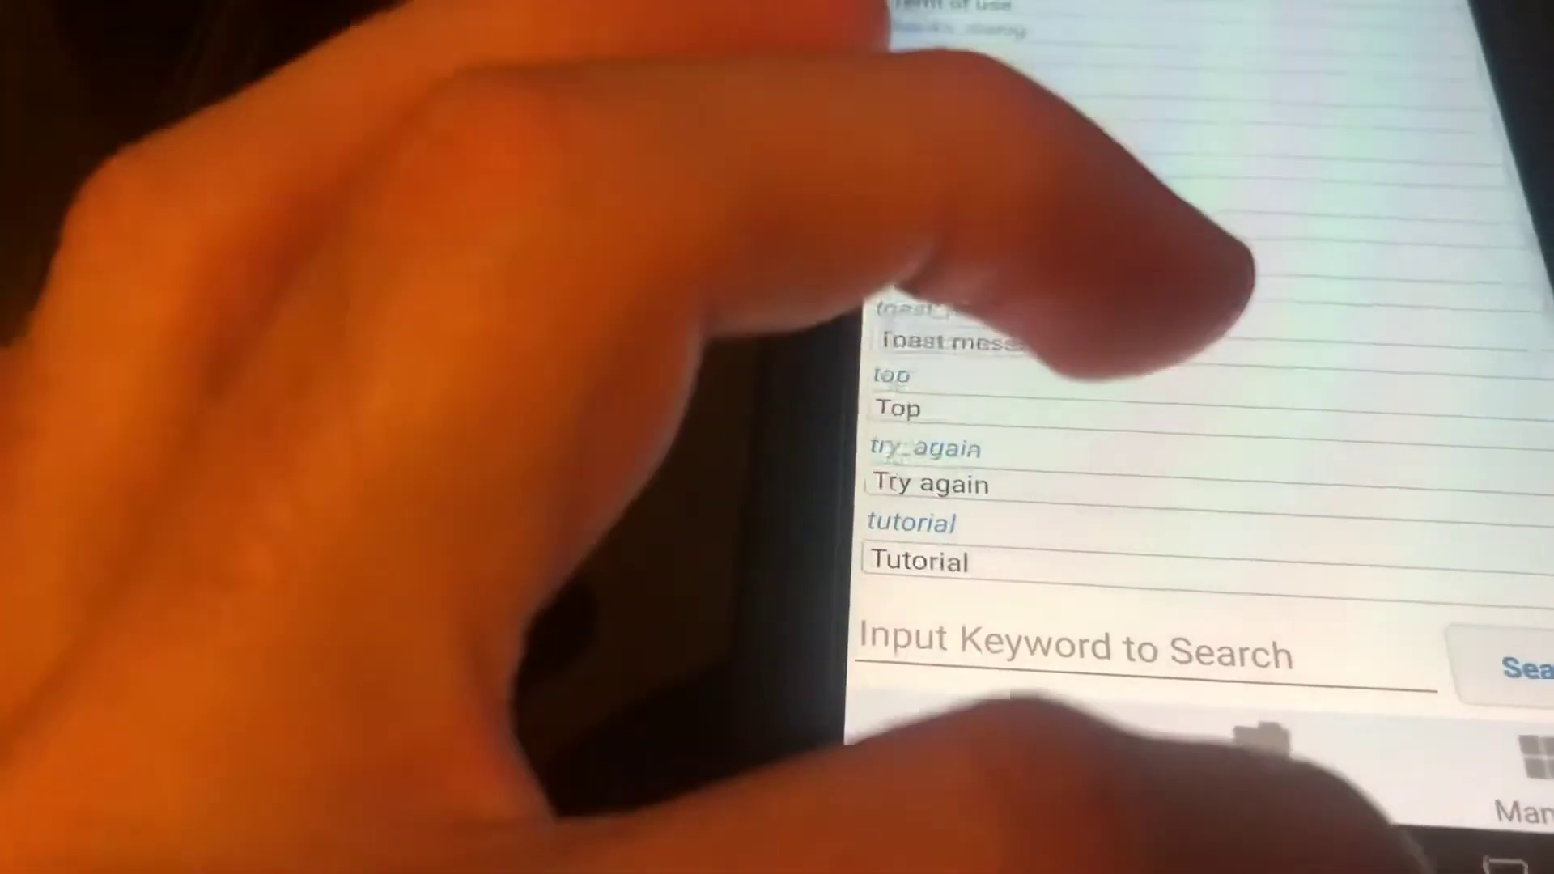